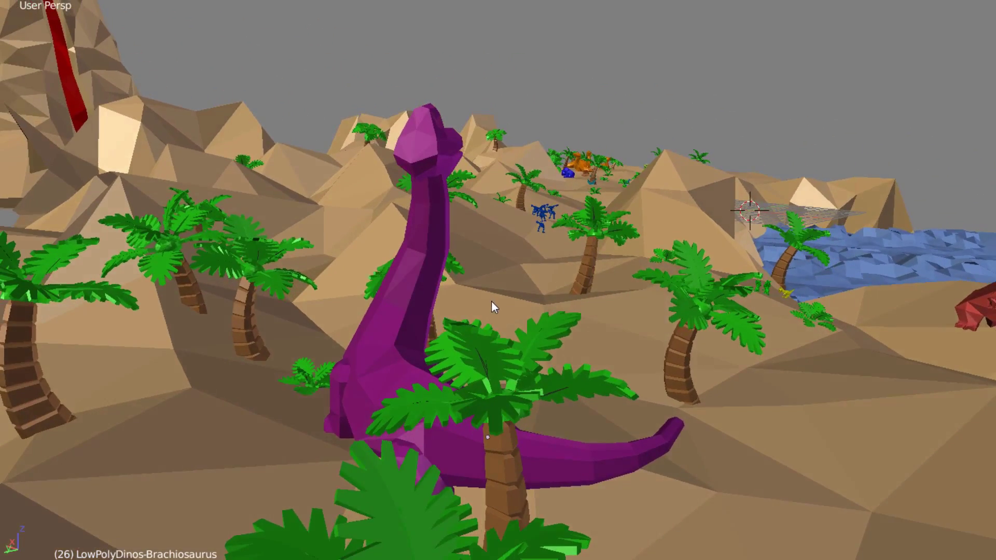
Check the Cam Megaladon framing of the breaching megalodon, then return to a free view.
middle_click_drag(515, 270, 553, 262)
key("KP_0")
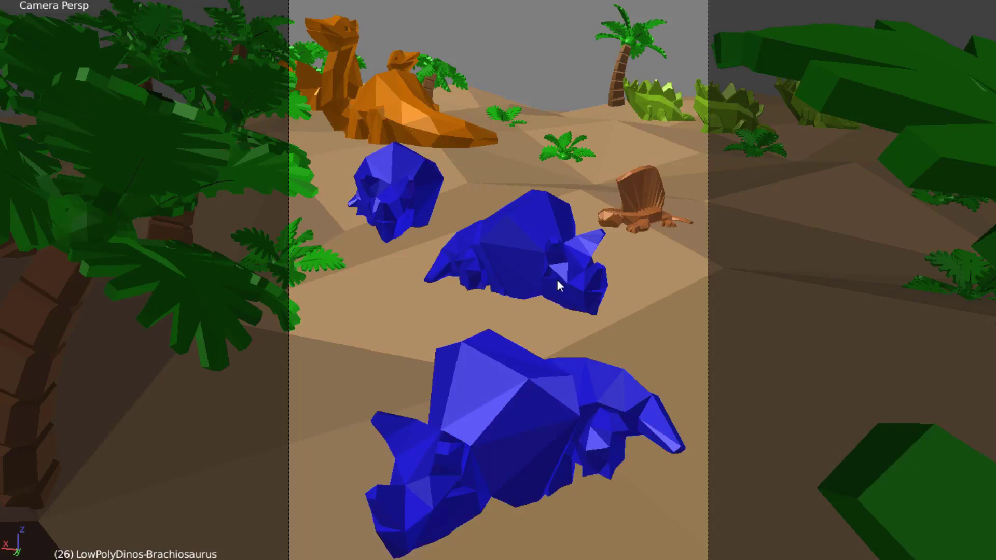
key("KP_0")
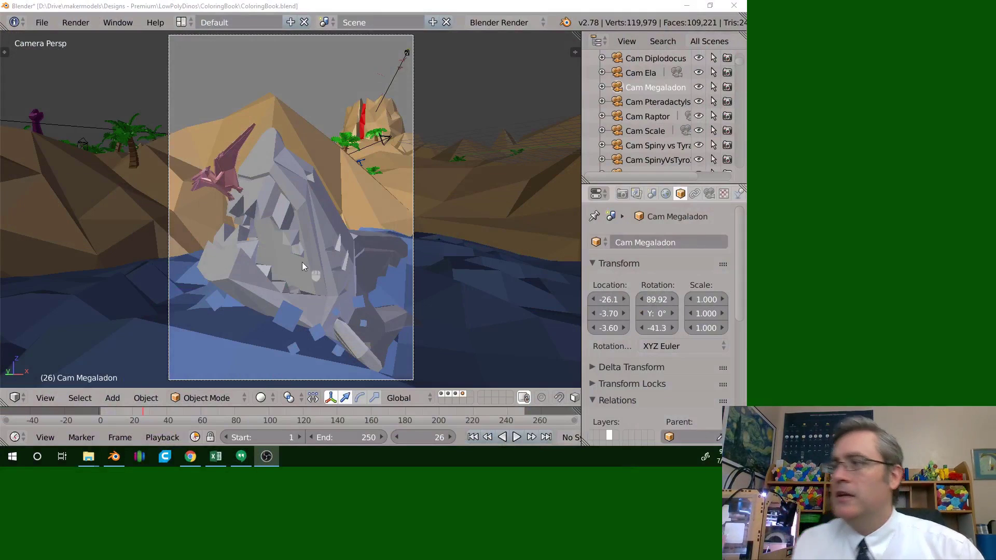
Zoom out to an orthographic side view and select the Grid island terrain for editing.
middle_click(363, 221)
scroll(362, 238, "down", 3)
middle_click_drag(363, 191, 361, 218)
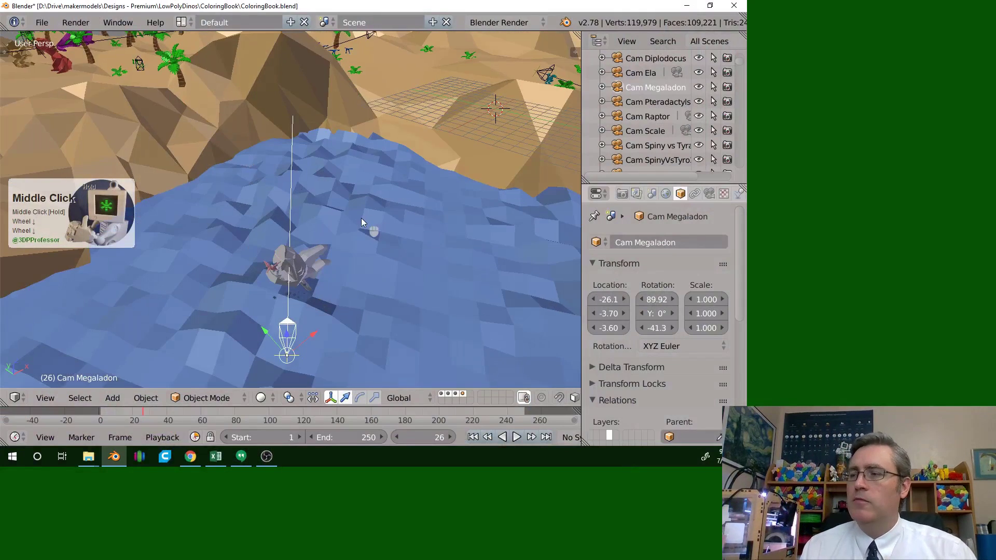
scroll(341, 222, "down", 1)
key("KP_5")
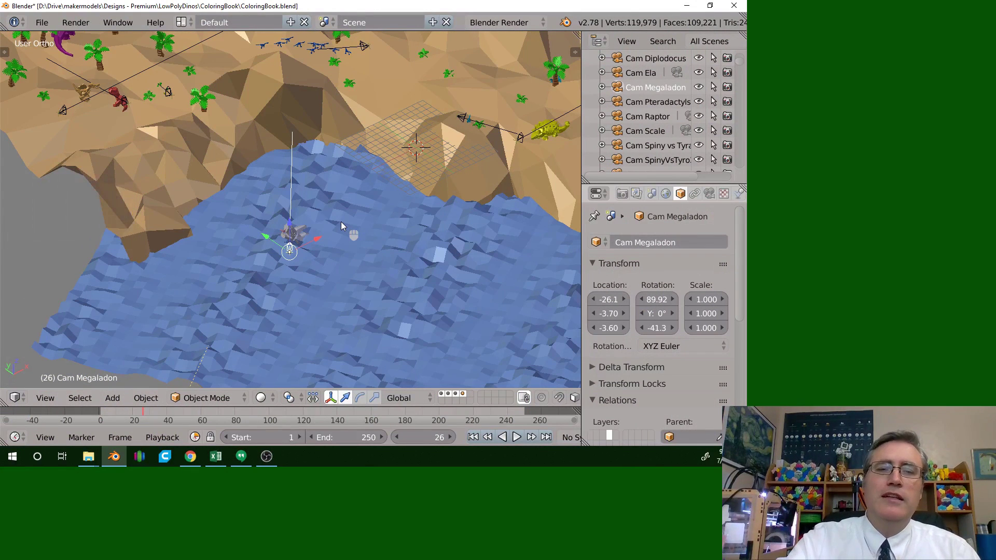
scroll(341, 222, "down", 4)
middle_click_drag(341, 222, 395, 210)
left_click(377, 196)
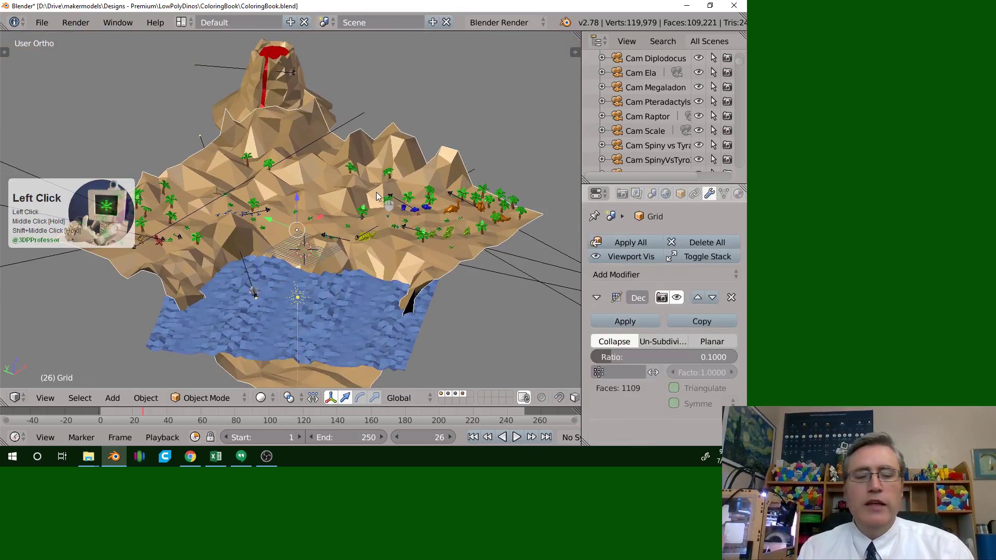
key("Tab")
Browse the Mesh menu, then randomly select about half the terrain vertices.
middle_click_drag(377, 196, 341, 195)
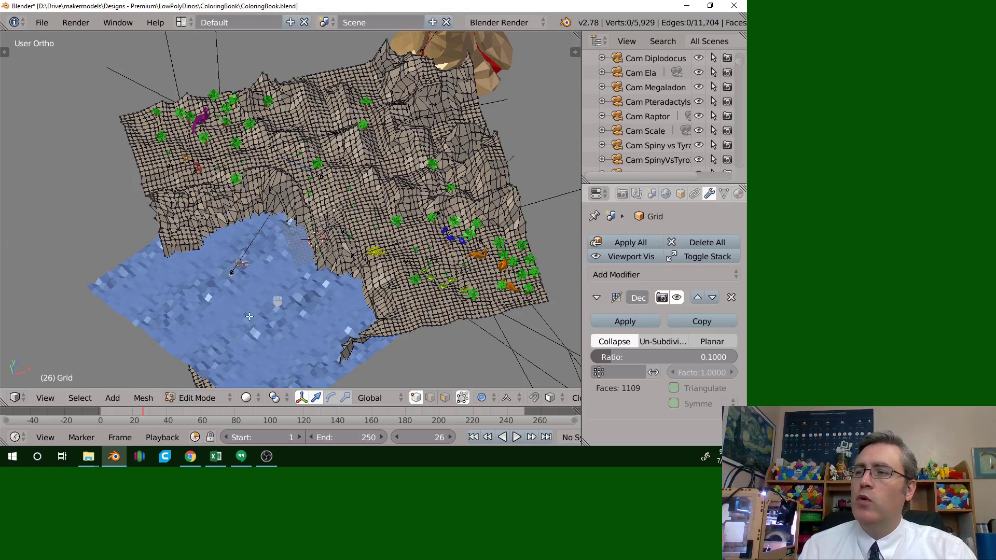
left_click(143, 398)
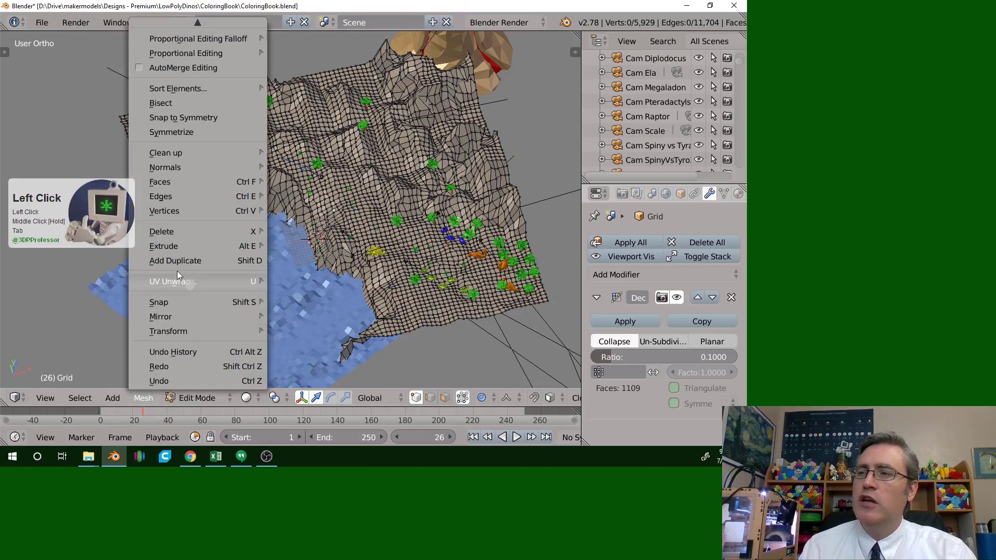
mouse_move(182, 316)
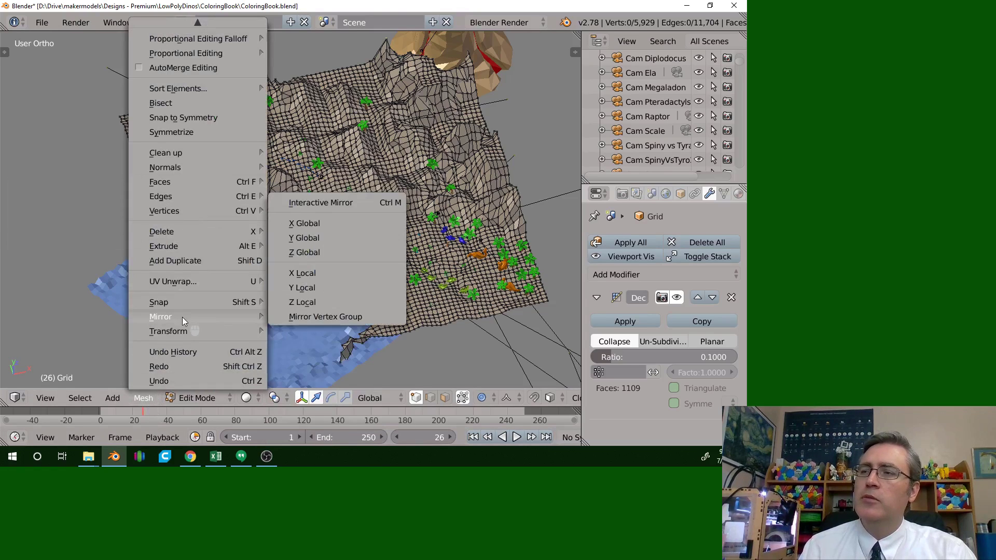
mouse_move(195, 208)
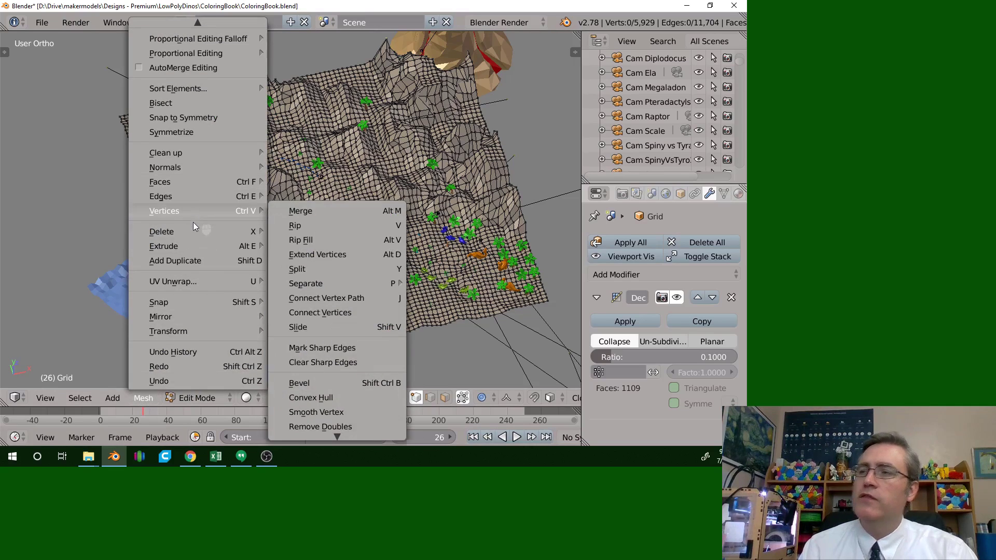
left_click(83, 398)
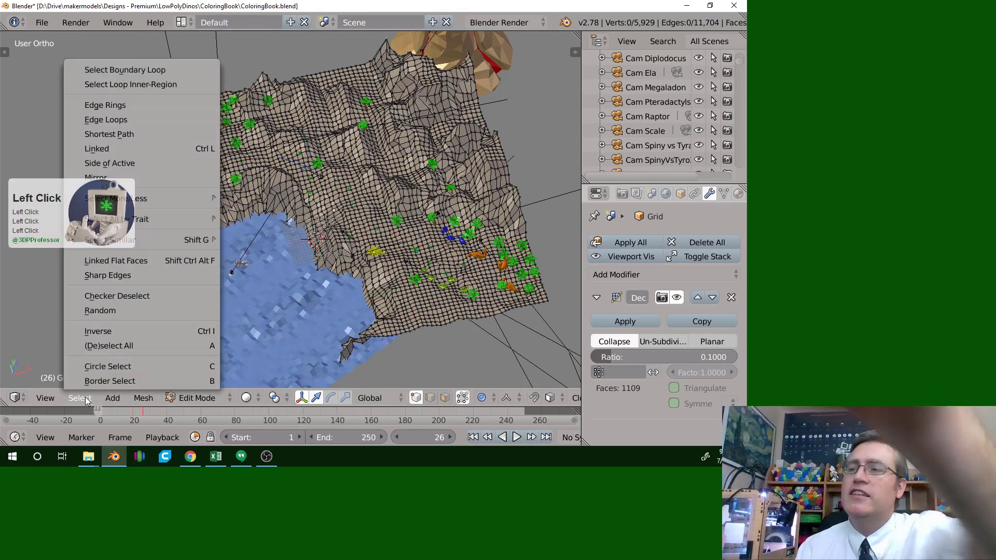
left_click(117, 310)
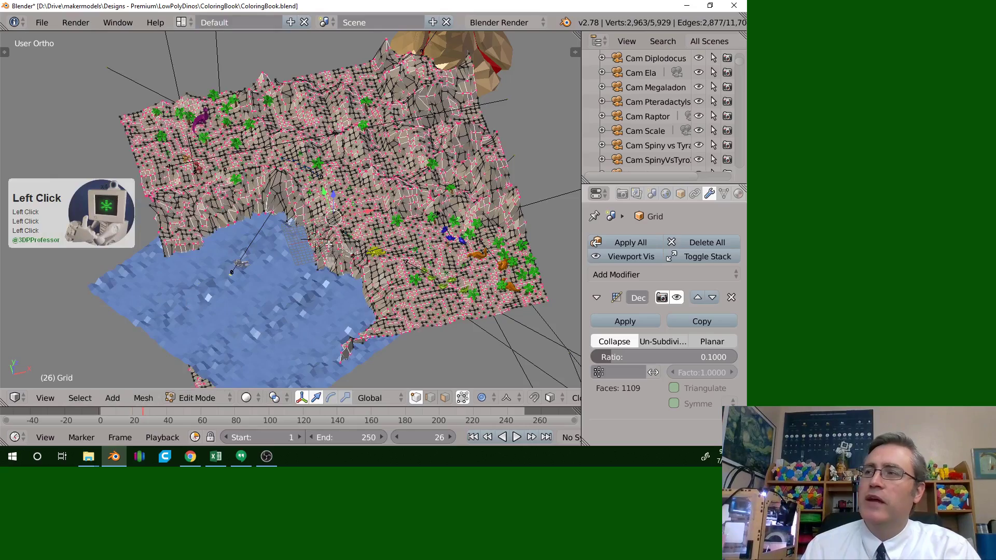
Run Select Random twice more, reaching 5,194 of 5,929 vertices selected.
scroll(366, 209, "up", 3)
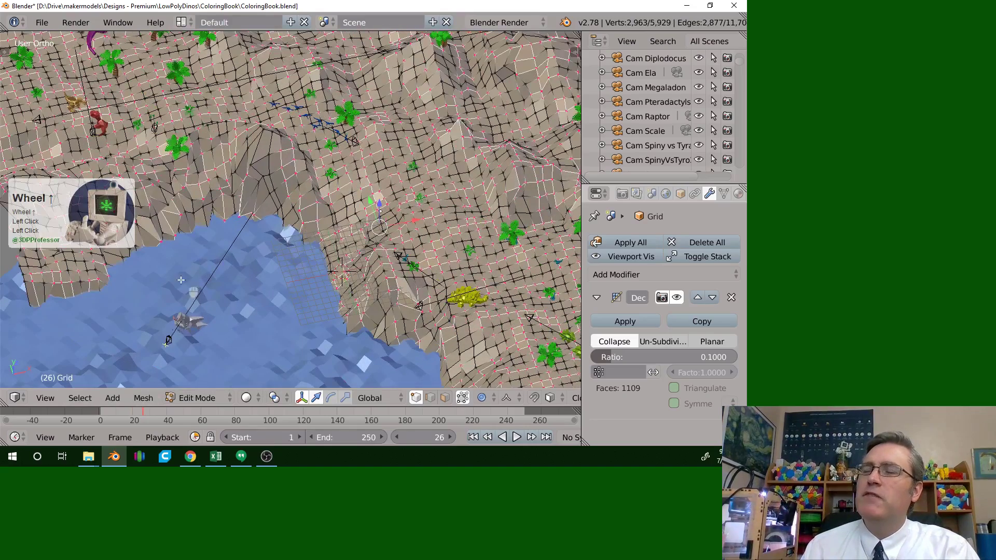
scroll(180, 280, "down", 2)
left_click(81, 399)
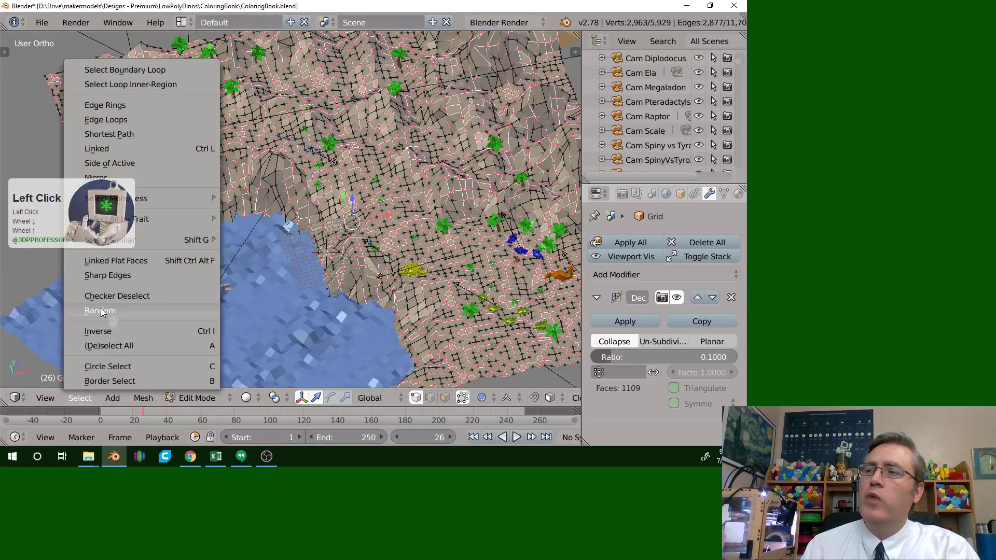
left_click(100, 311)
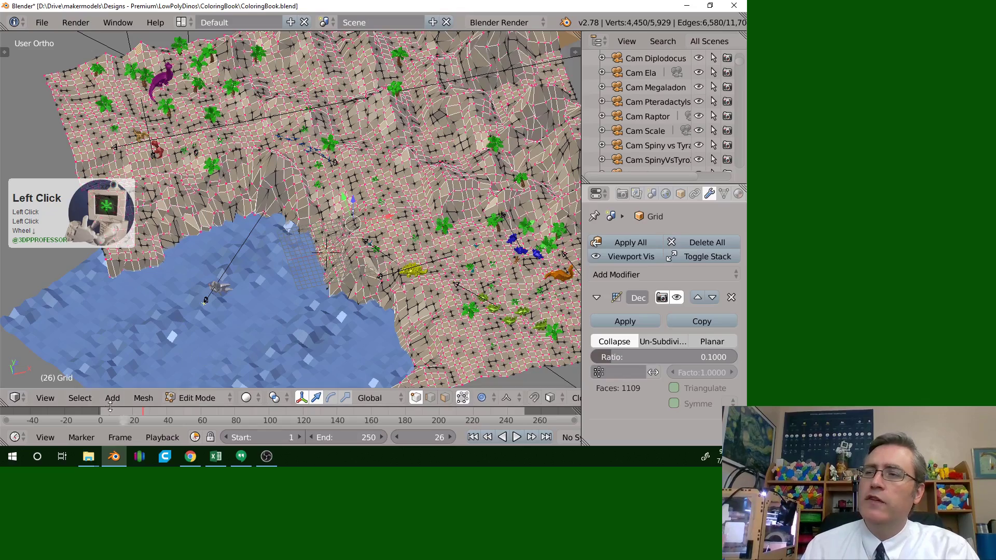
left_click(80, 398)
left_click(113, 307)
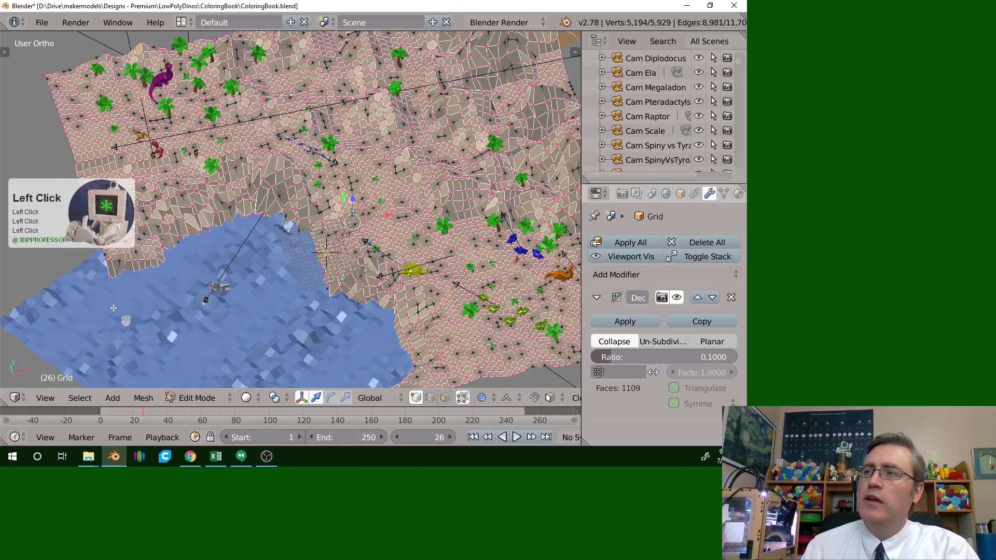
scroll(312, 200, "down", 2)
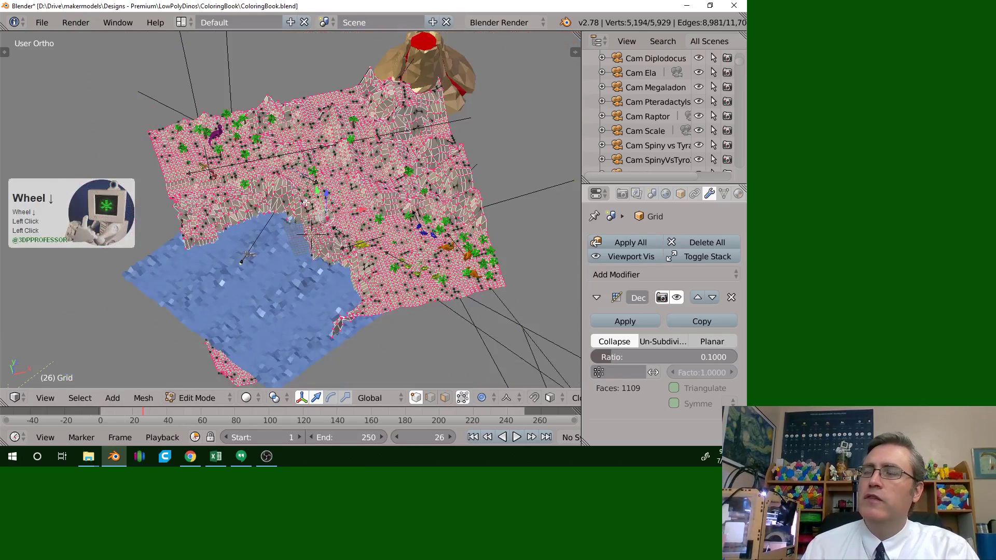
middle_click_drag(306, 202, 338, 216)
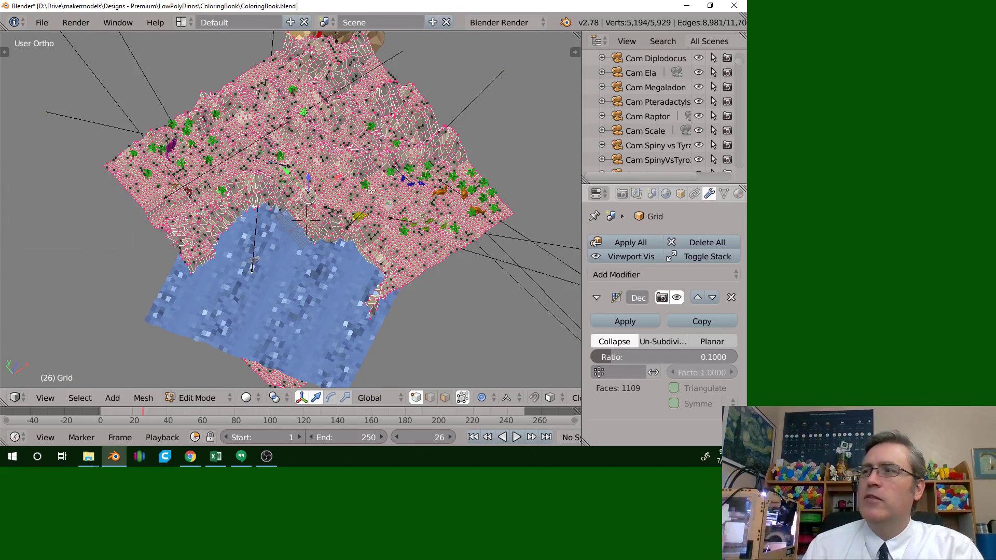
key("ctrl")
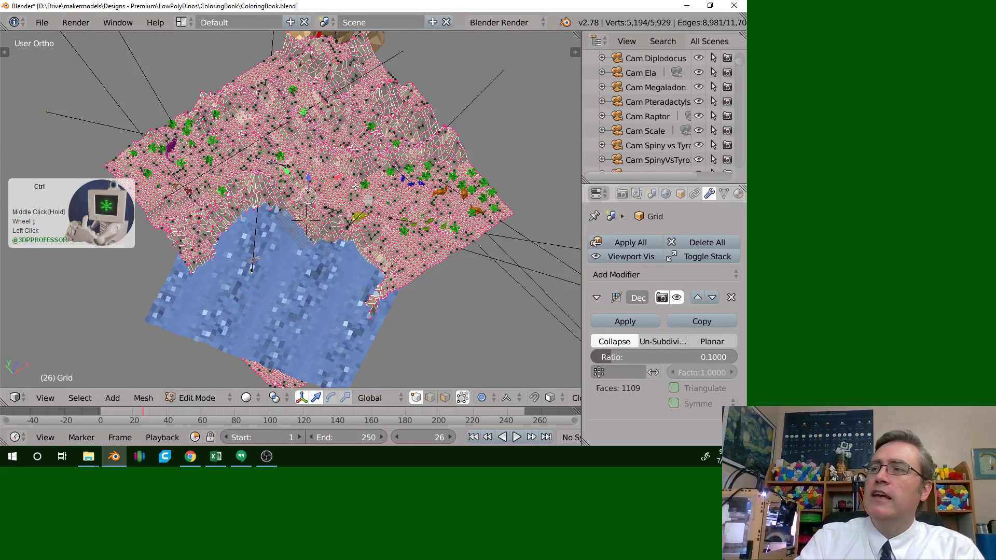
Invert the selection to 735 vertices, inspect the terrain, and return to Object Mode.
key("ctrl+i")
scroll(358, 189, "up", 2)
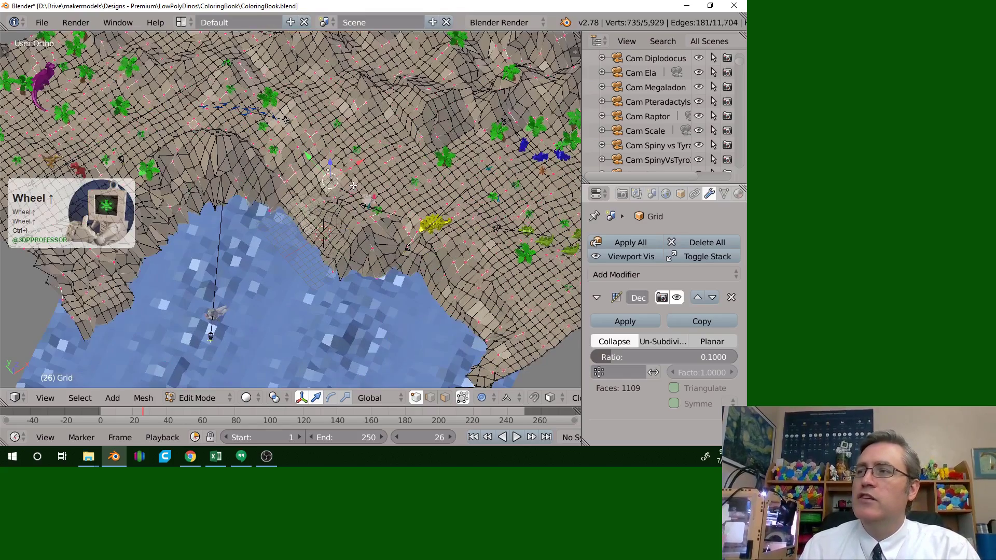
scroll(275, 166, "down", 1)
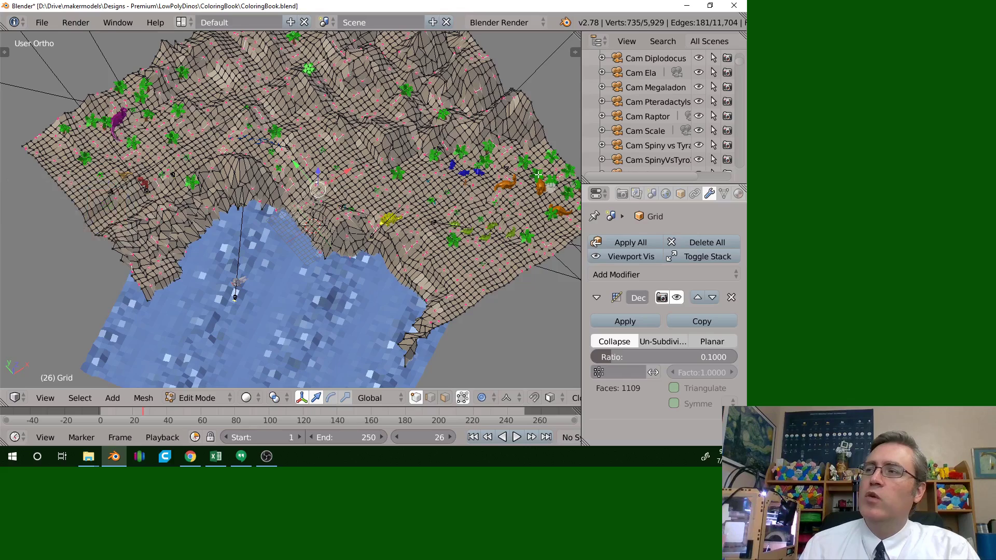
scroll(326, 179, "down", 2)
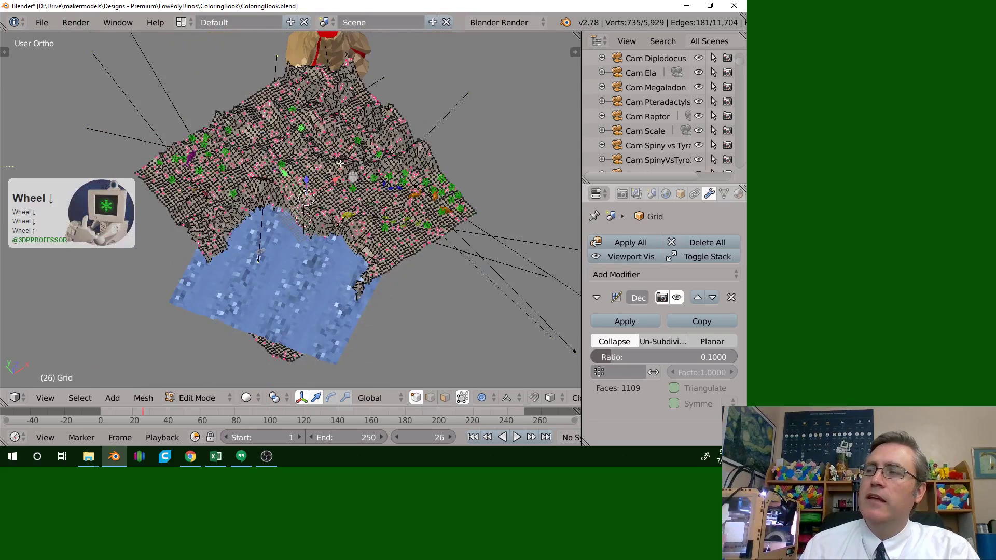
middle_click_drag(326, 178, 324, 153)
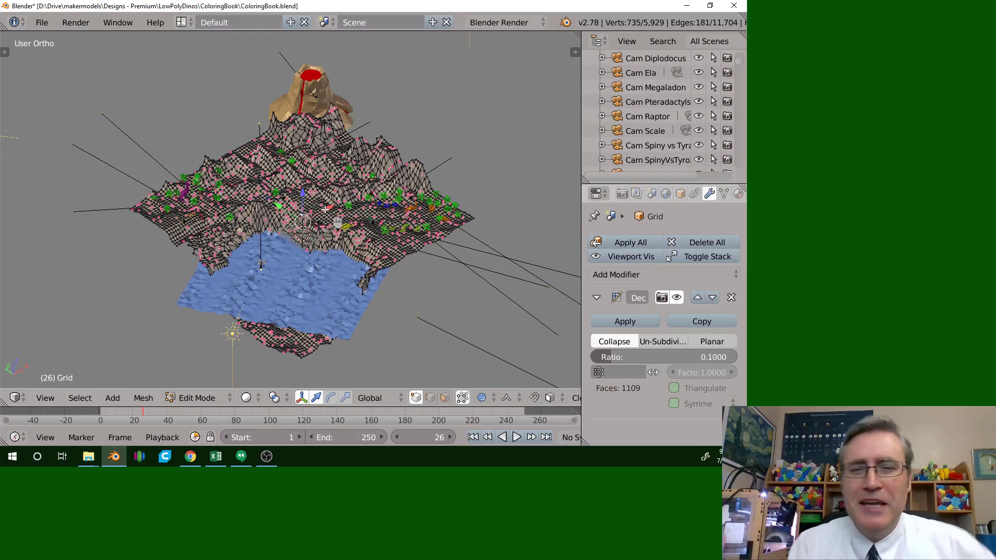
middle_click_drag(313, 255, 299, 295)
mouse_move(355, 327)
middle_mouse_down()
mouse_move(326, 293)
mouse_move(345, 335)
middle_mouse_up()
scroll(308, 267, "up", 4)
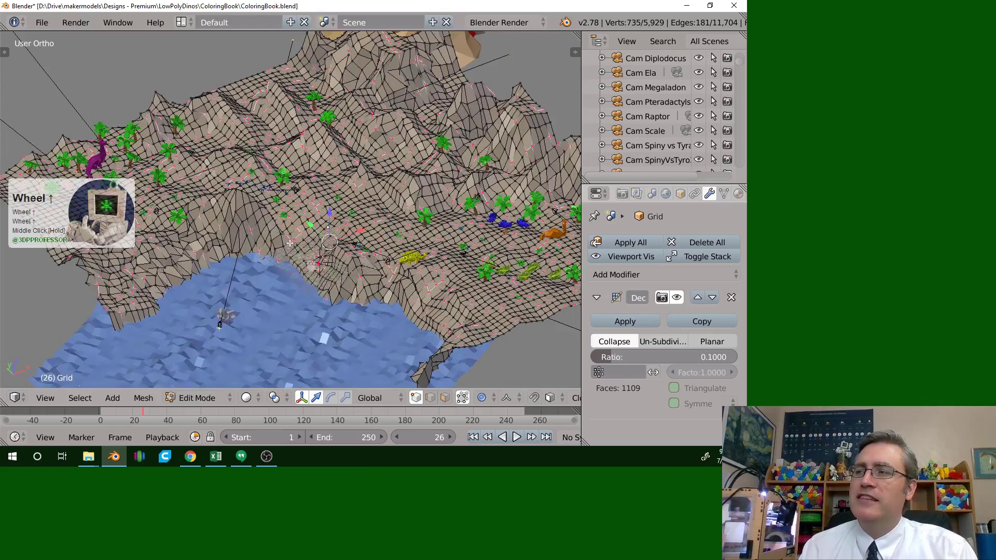
scroll(299, 256, "down", 3)
key("Tab")
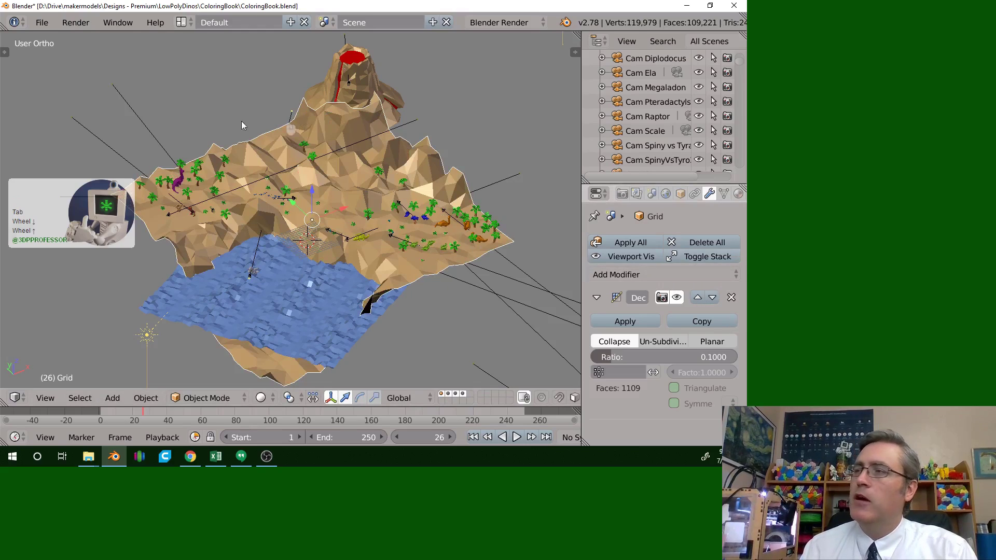
Orbit over the island and select the Cam Anklysaurus camera.
middle_click_drag(332, 249, 326, 242)
scroll(325, 243, "up", 2)
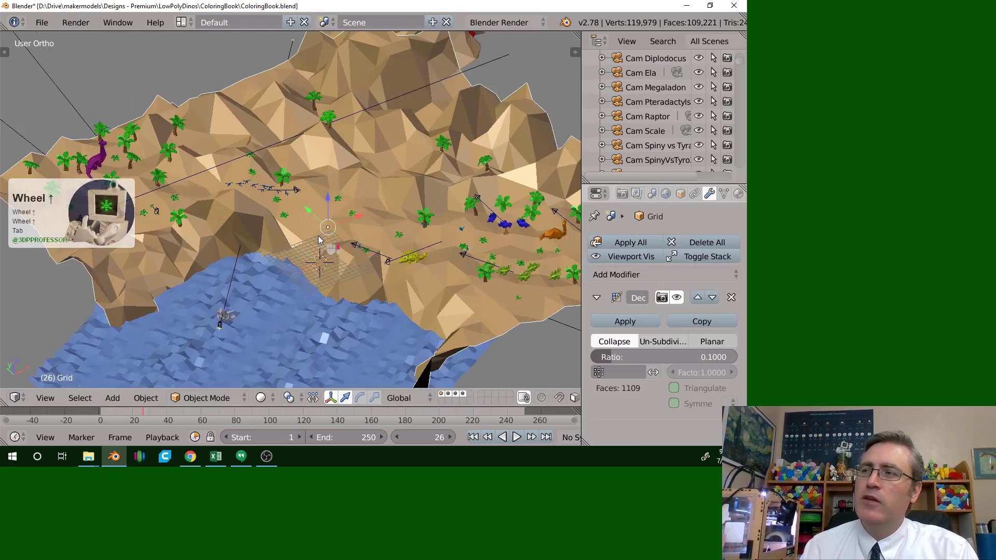
middle_click_drag(277, 221, 261, 220)
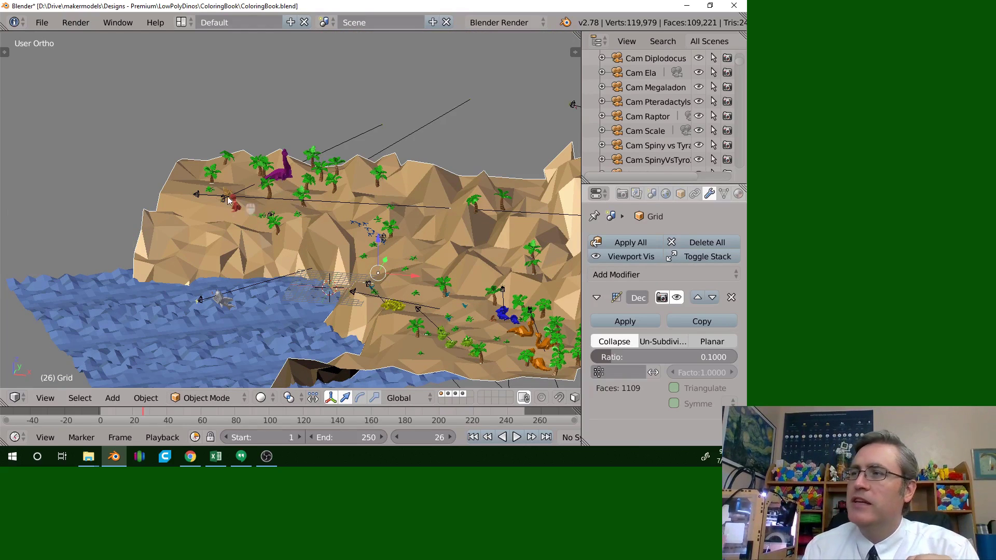
middle_click_drag(305, 229, 258, 182)
scroll(281, 250, "down", 3)
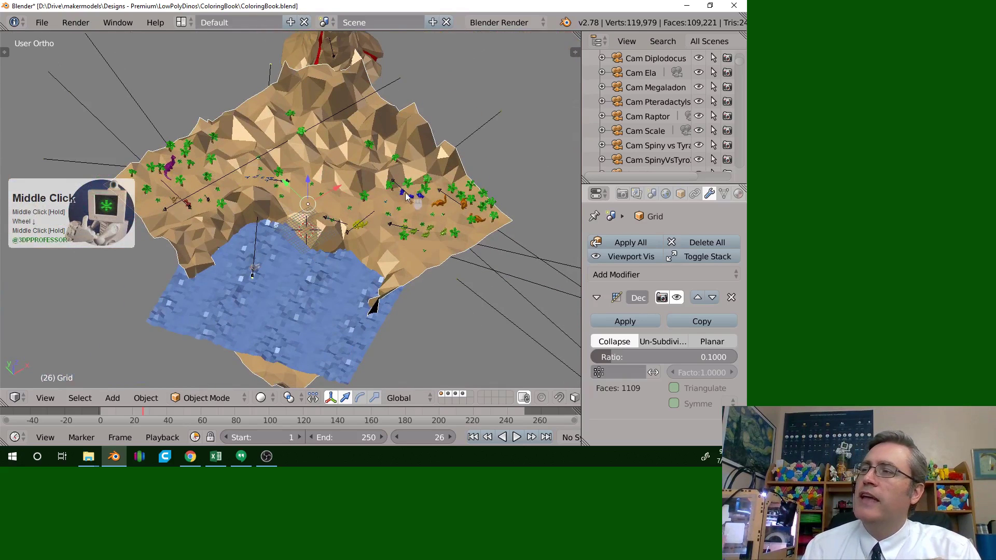
left_click(347, 235)
Make Cam Anklysaurus active to view the ankylosaur, then switch to Cam Triceratops.
key("ctrl+KP_0")
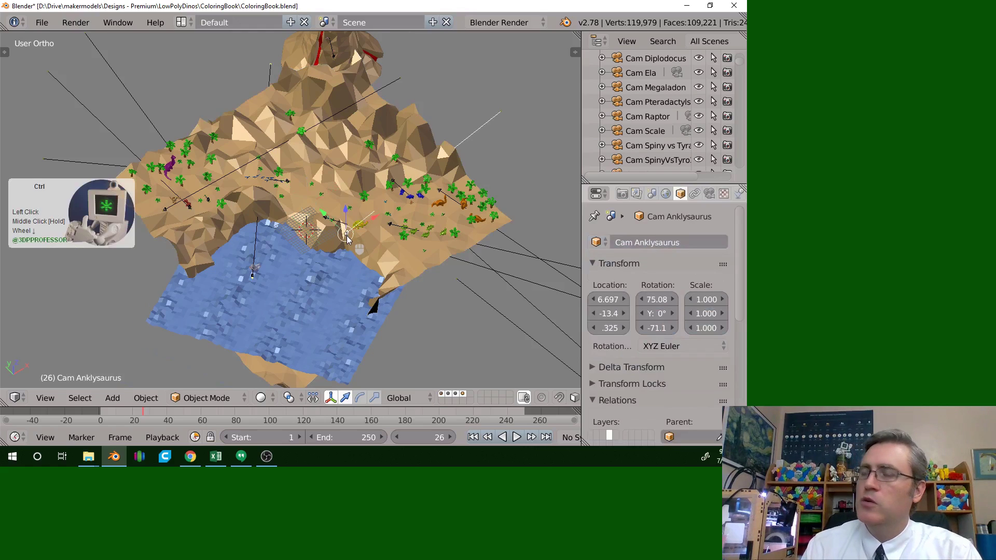
key("KP_0")
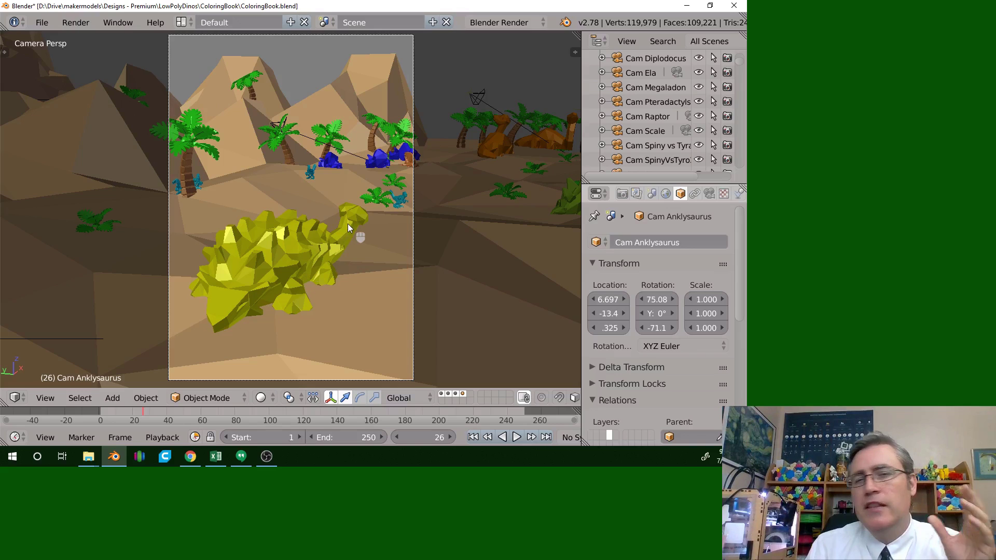
left_click(275, 126)
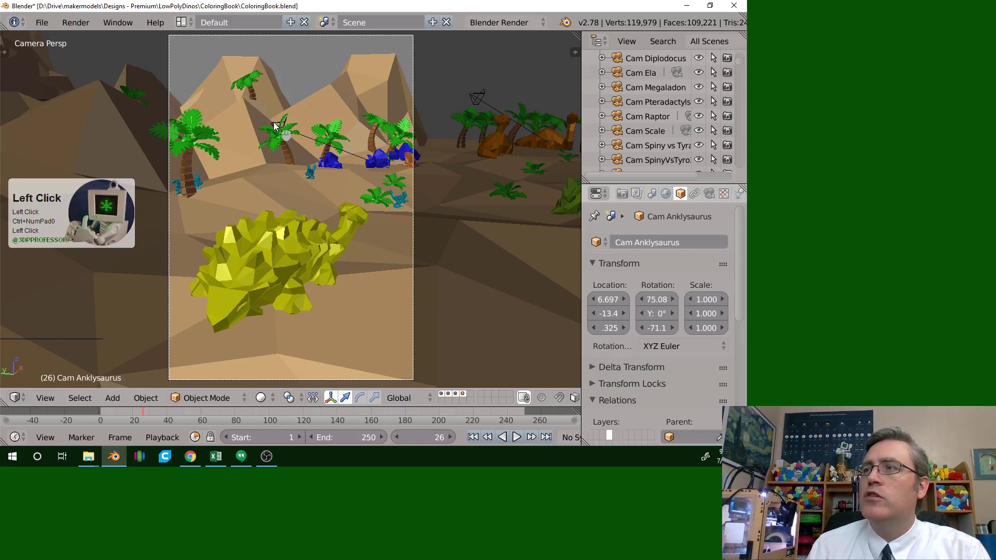
left_click(275, 127)
key("ctrl+KP_0")
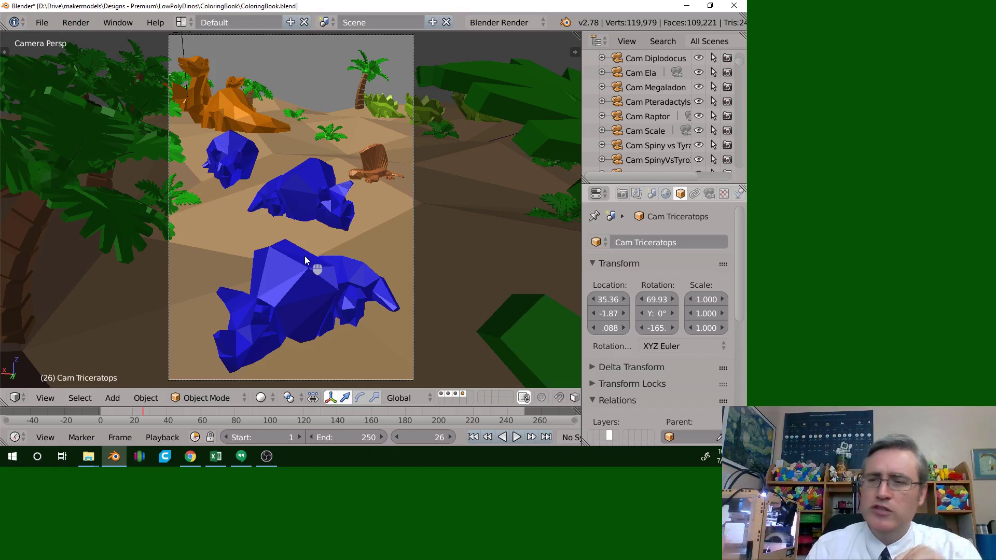
Show the last line-art render alongside the render layer settings with Freestyle included.
key("F11")
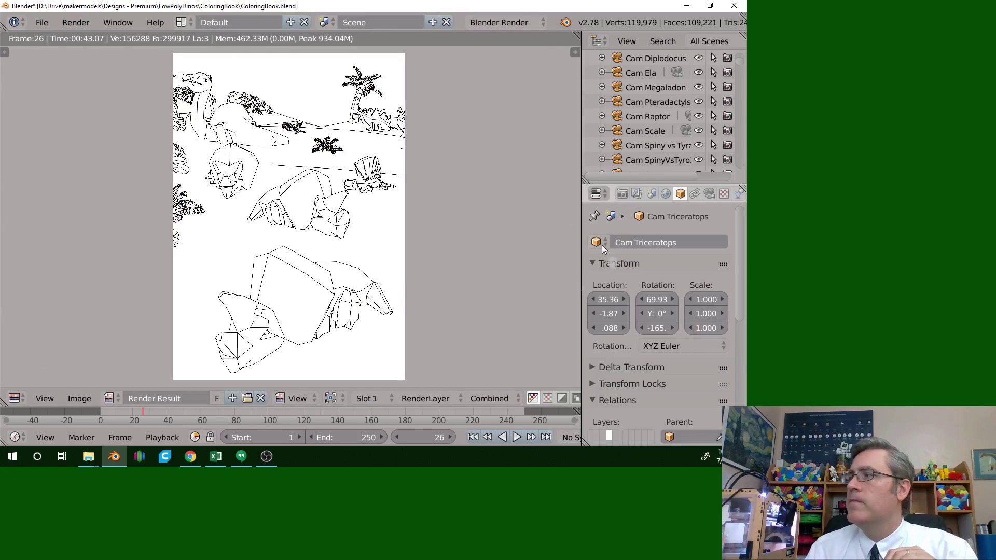
left_click(636, 193)
scroll(638, 241, "up", 2)
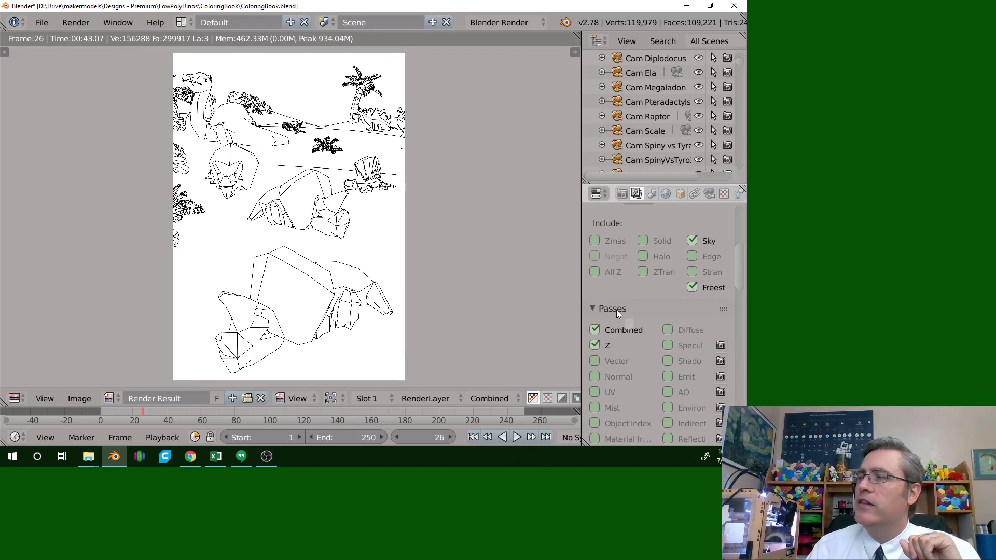
scroll(605, 311, "down", 3)
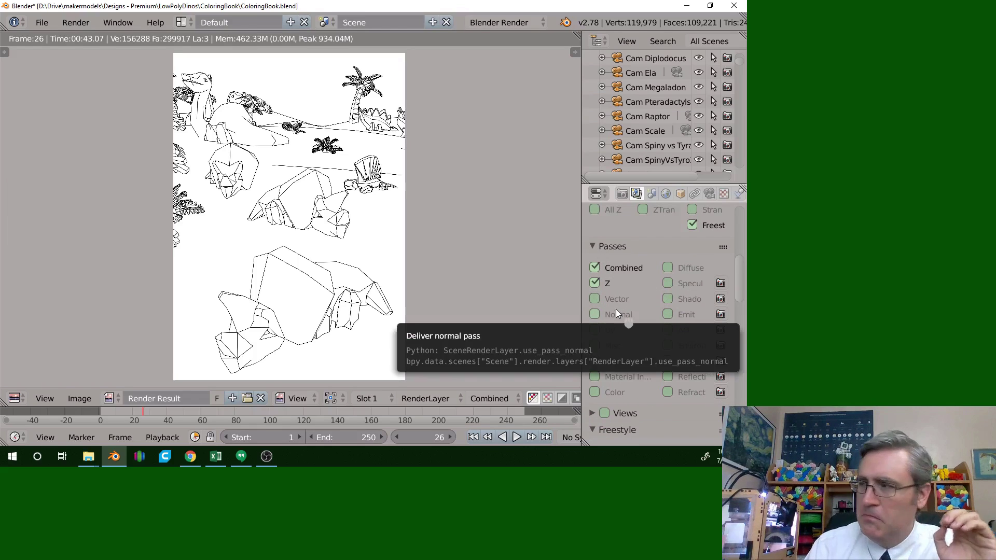
scroll(625, 327, "down", 1)
scroll(625, 342, "down", 5)
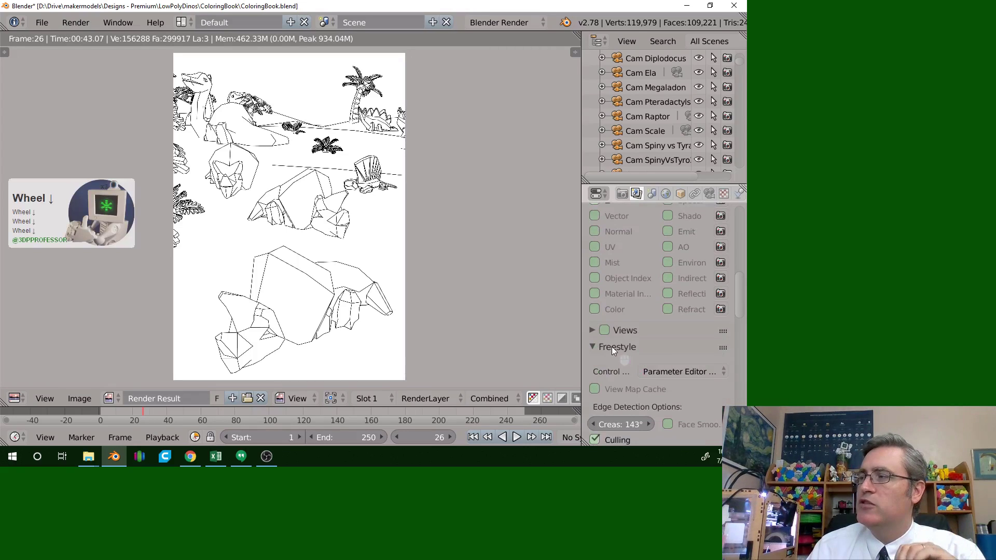
scroll(612, 350, "down", 10)
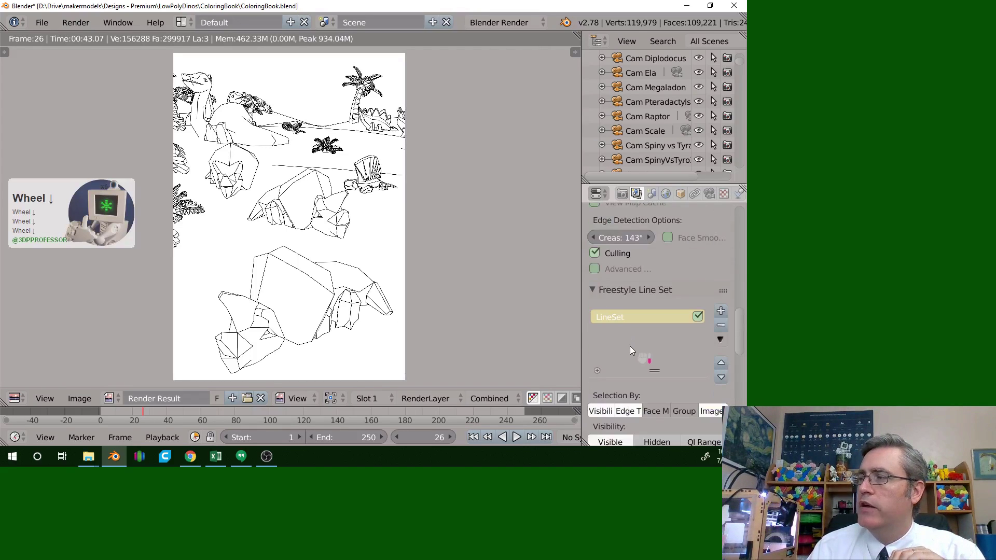
scroll(631, 351, "down", 5)
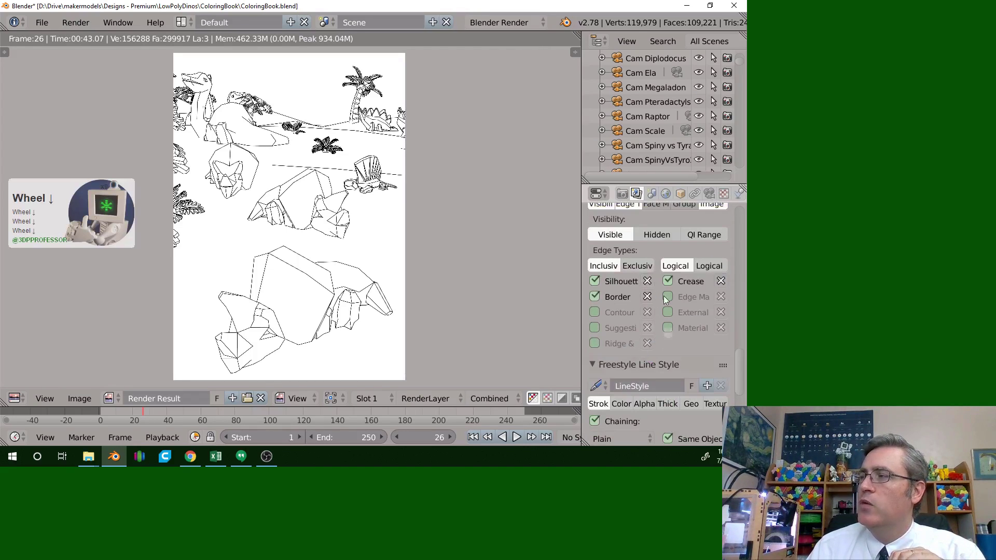
scroll(637, 326, "down", 4)
scroll(646, 305, "up", 5)
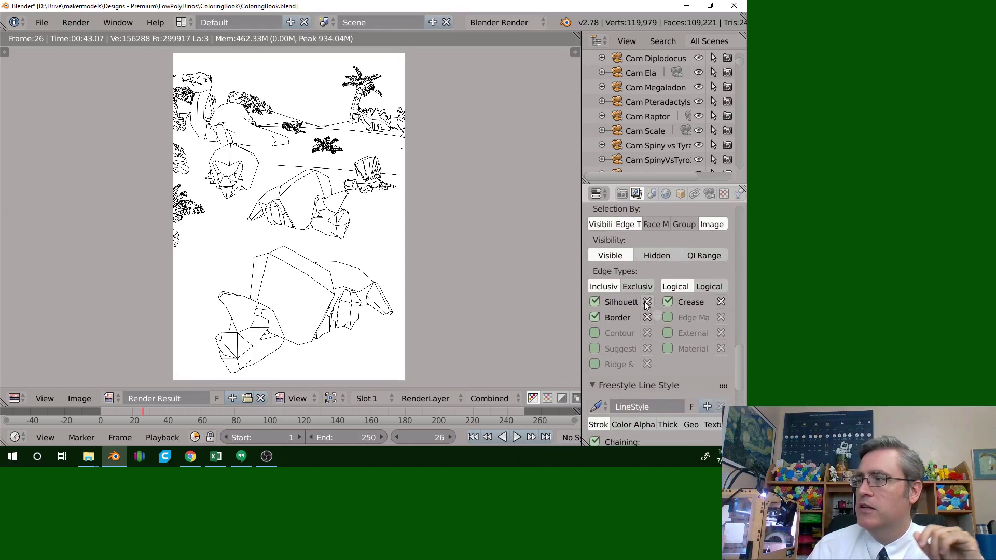
scroll(647, 306, "down", 5)
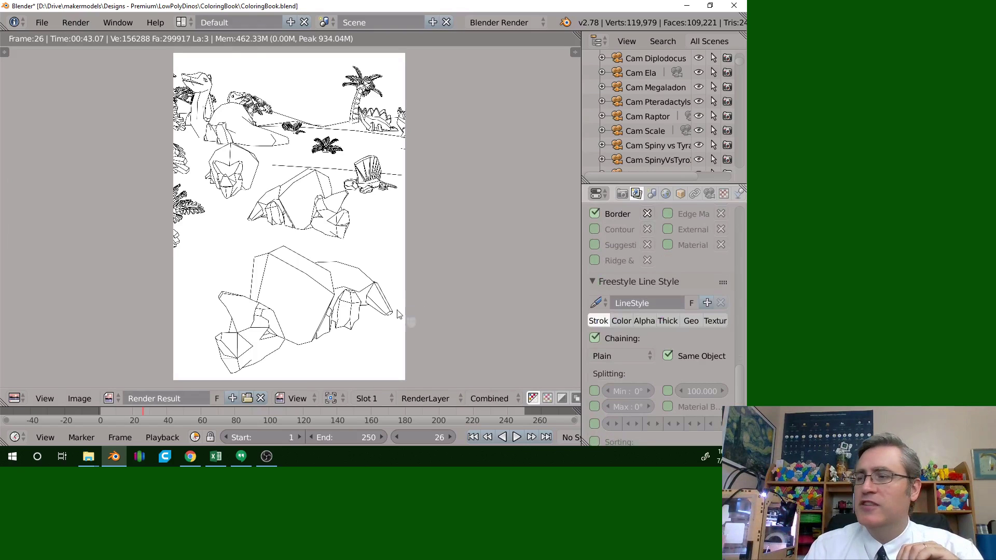
Close the render and view the scene through Cam Stegosaurus.
key("F11")
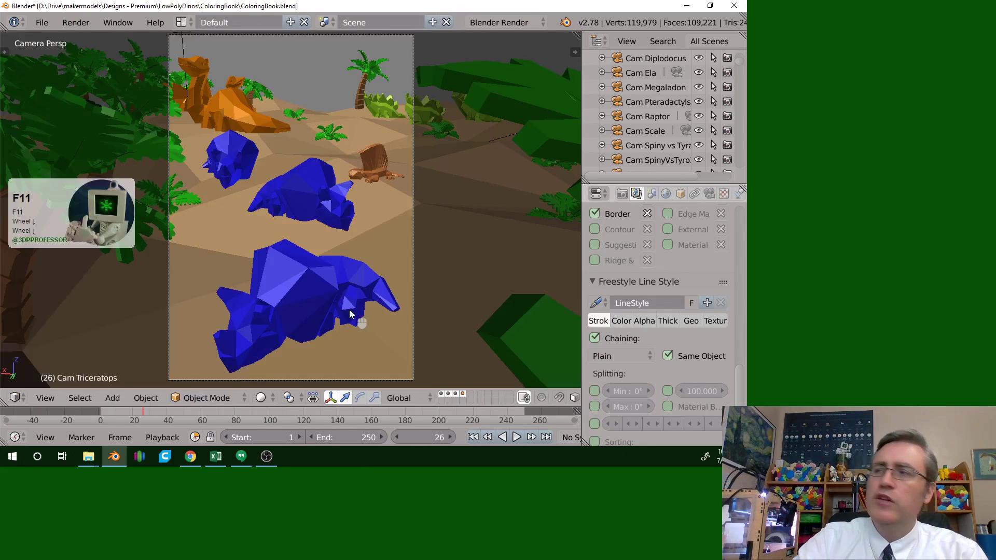
scroll(350, 309, "down", 2)
middle_click_drag(354, 294, 374, 247)
scroll(359, 211, "down", 2)
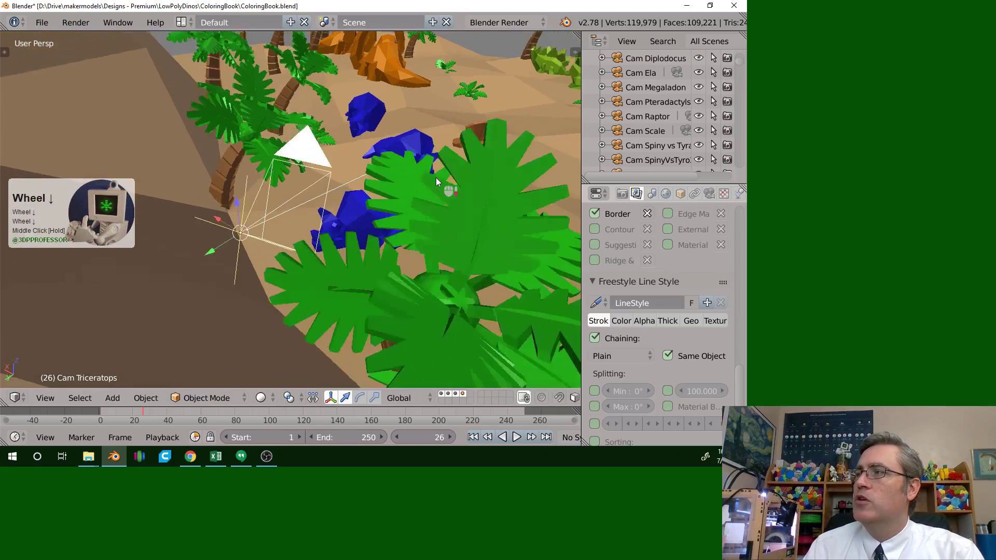
scroll(436, 179, "down", 1)
middle_click_drag(435, 175, 402, 159, "shift")
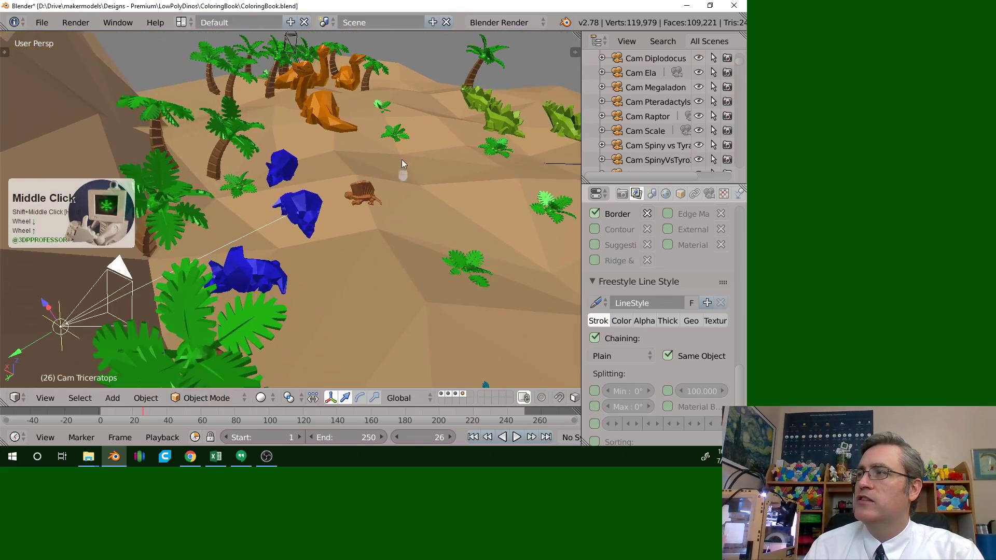
scroll(507, 181, "down", 2)
scroll(540, 191, "down", 2)
left_click(485, 199)
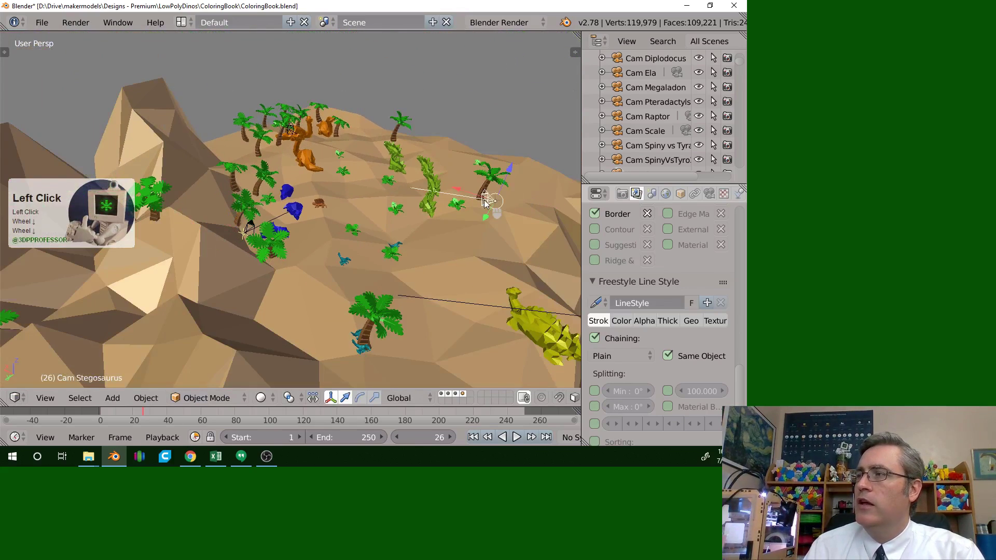
key("ctrl+KP_0")
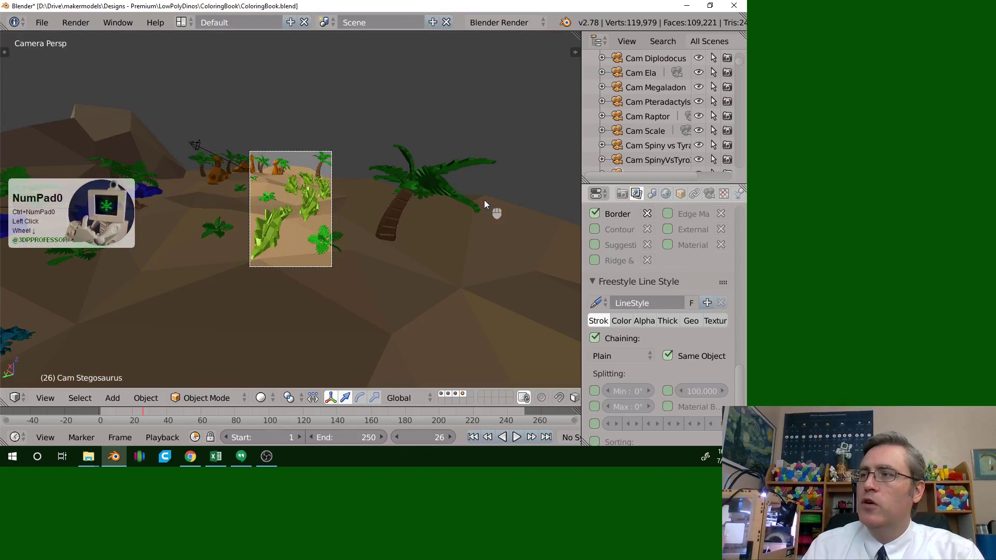
Make Cam Raptor the active camera and look through it.
scroll(294, 187, "up", 2)
middle_click_drag(293, 183, 285, 185)
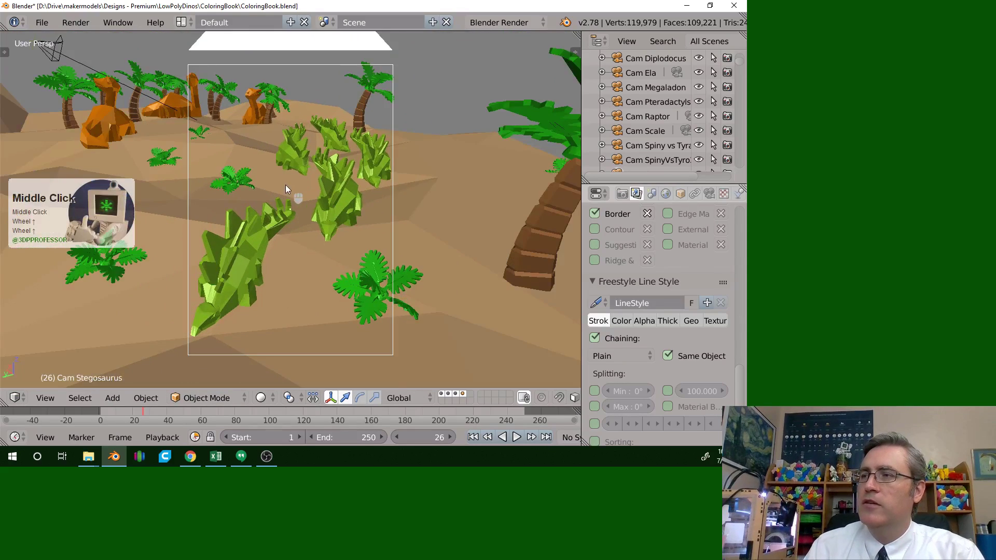
scroll(236, 214, "down", 3)
middle_click_drag(194, 207, 374, 141)
scroll(374, 199, "down", 2)
middle_click_drag(383, 201, 332, 284, "shift")
left_click(332, 284)
key("ctrl+KP_0")
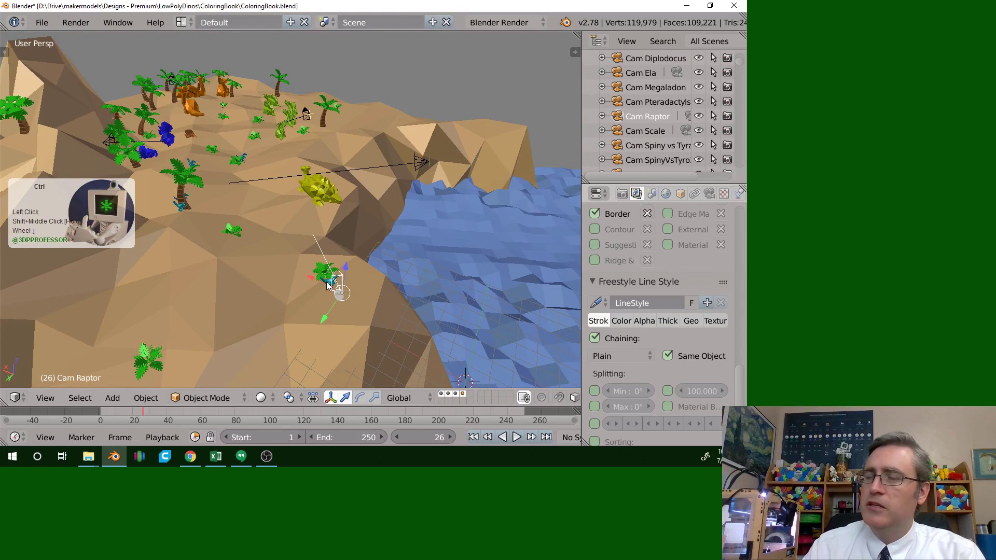
key("KP_0")
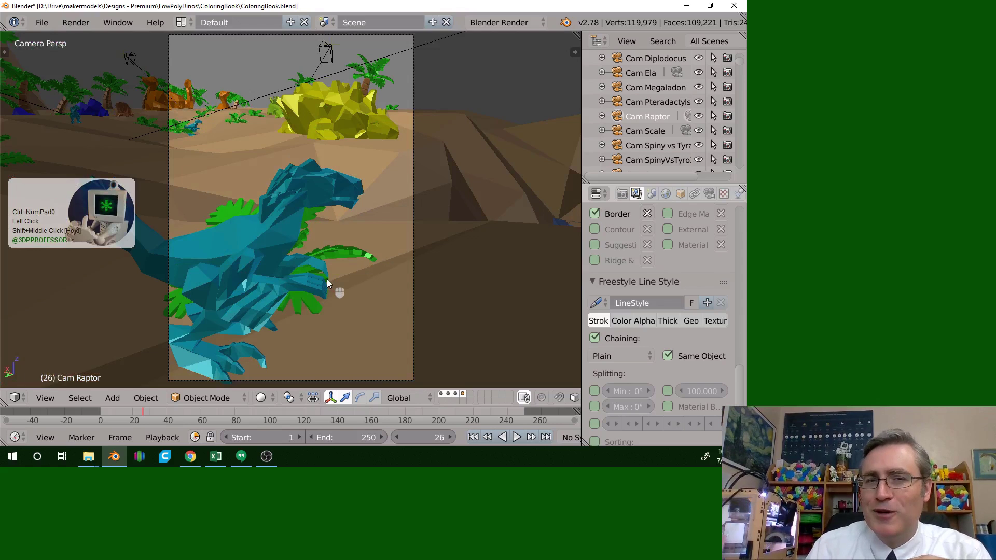
Orbit out to the whole island and select Cam Pteradactyls by the volcano.
scroll(344, 163, "down", 4)
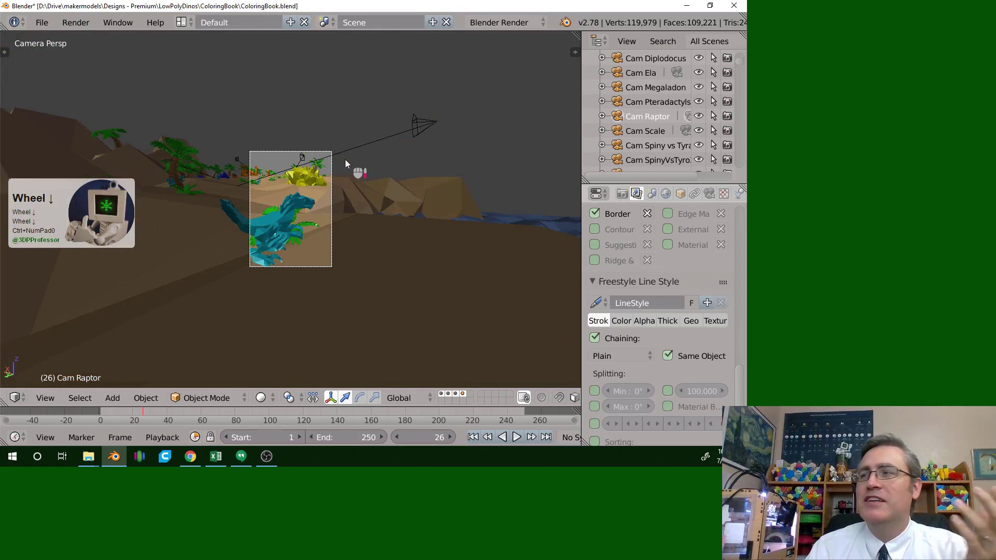
scroll(345, 160, "up", 3)
scroll(345, 159, "up", 1)
middle_click_drag(345, 160, 331, 164)
scroll(341, 158, "down", 2)
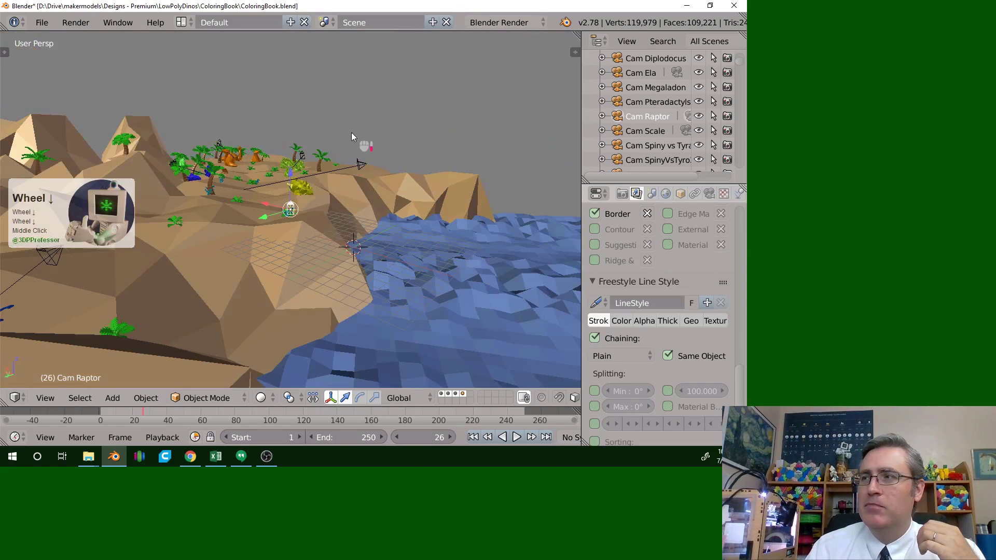
scroll(260, 213, "down", 2)
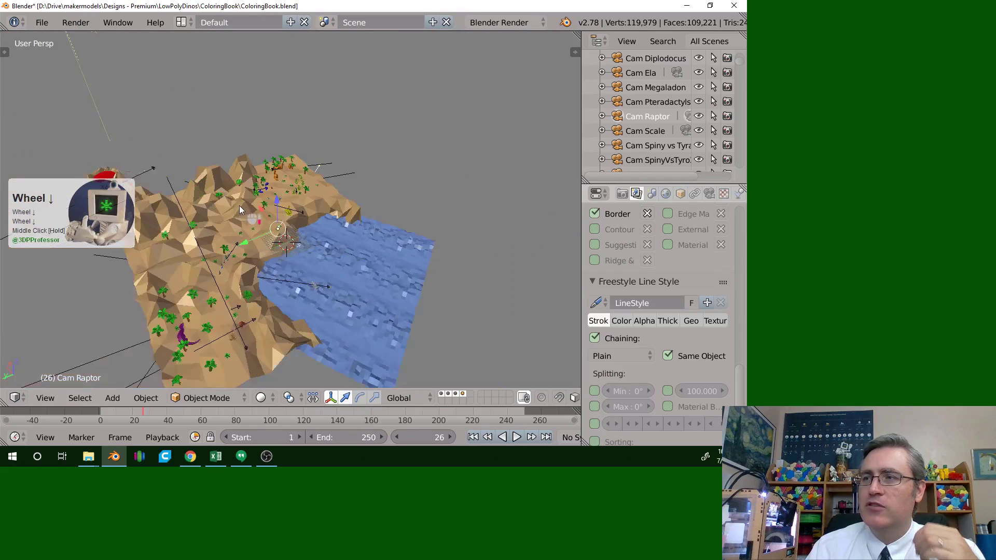
mouse_move(261, 214)
middle_mouse_down()
mouse_move(264, 192)
mouse_move(274, 200)
middle_mouse_up()
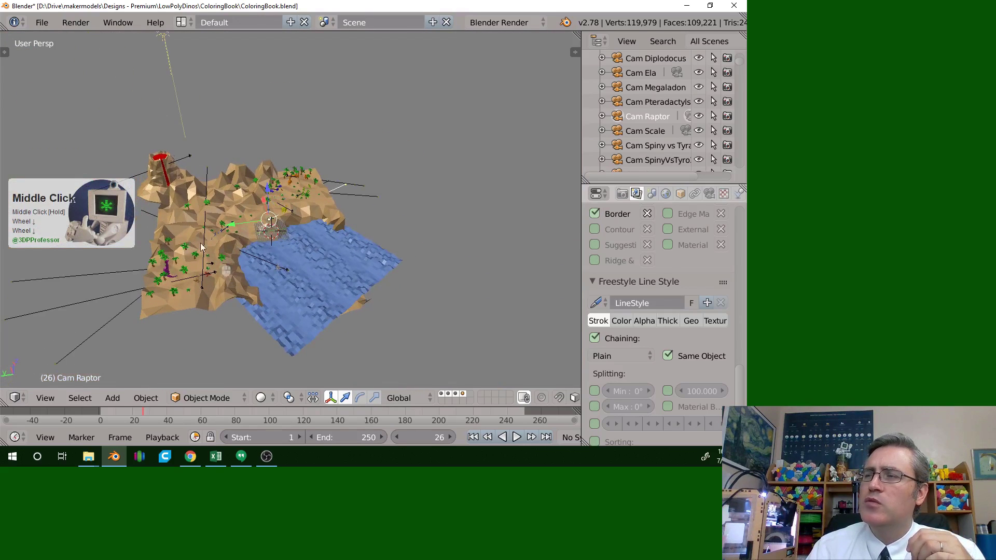
left_click(189, 157)
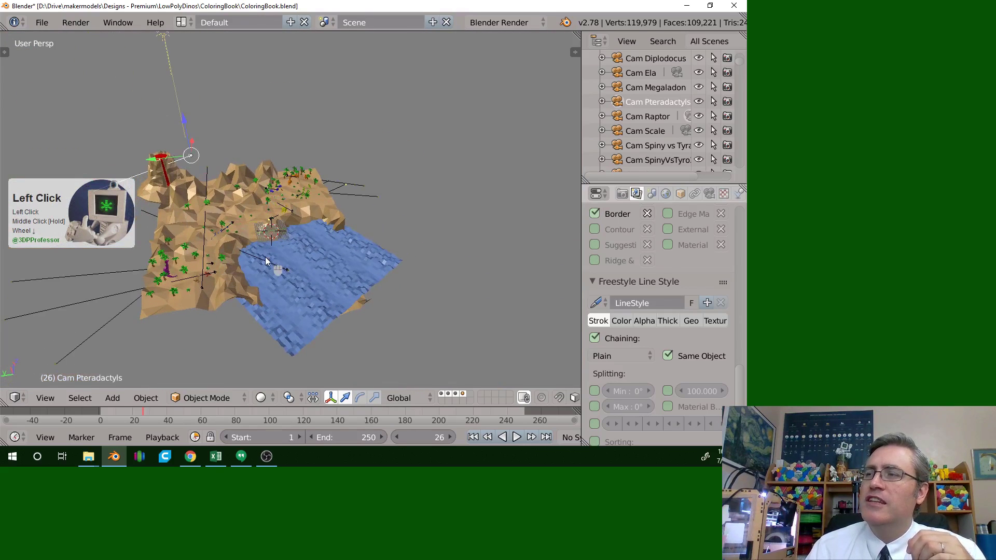
Render a line-art image through Cam Pteradactyls of the pterosaurs over the volcano.
middle_click_drag(265, 257, 224, 245)
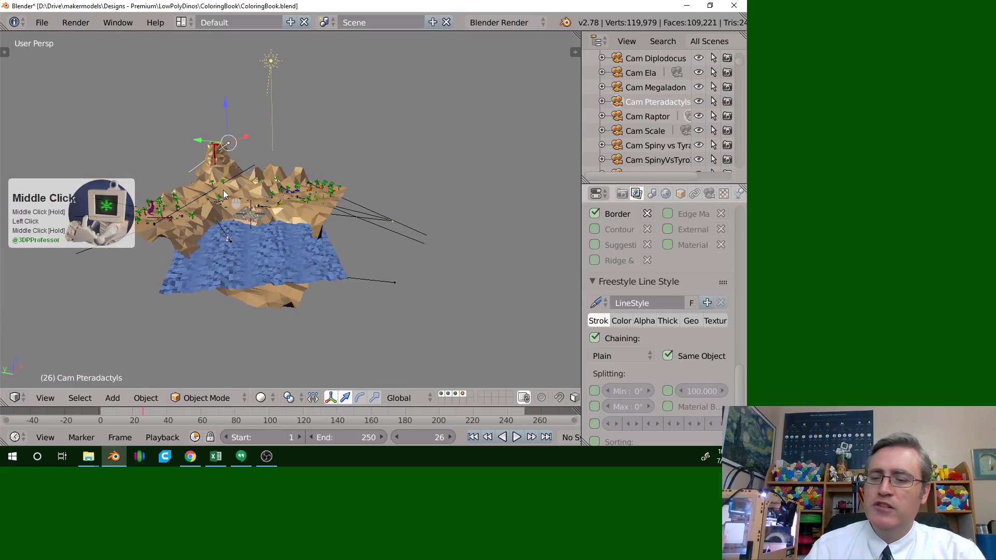
key("ctrl+KP_0")
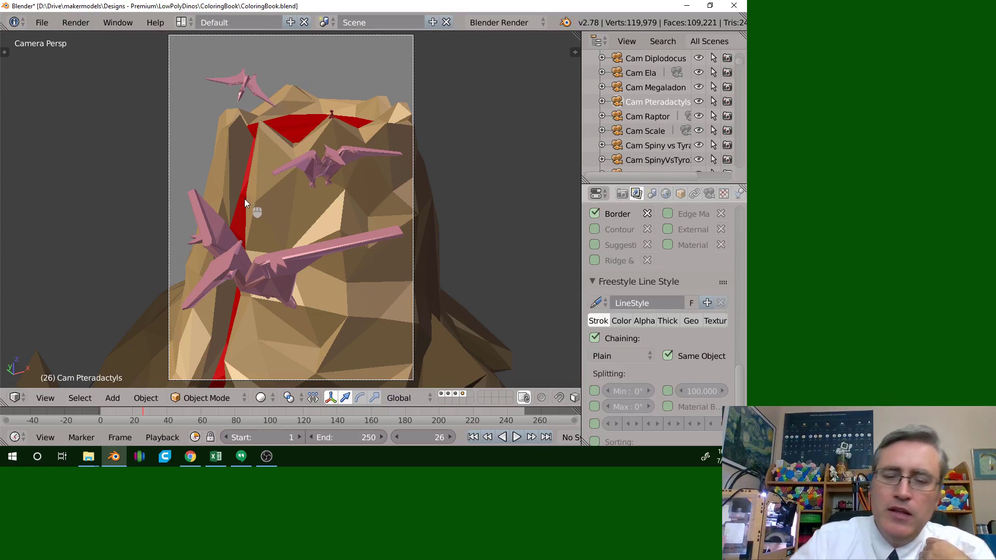
key("F12")
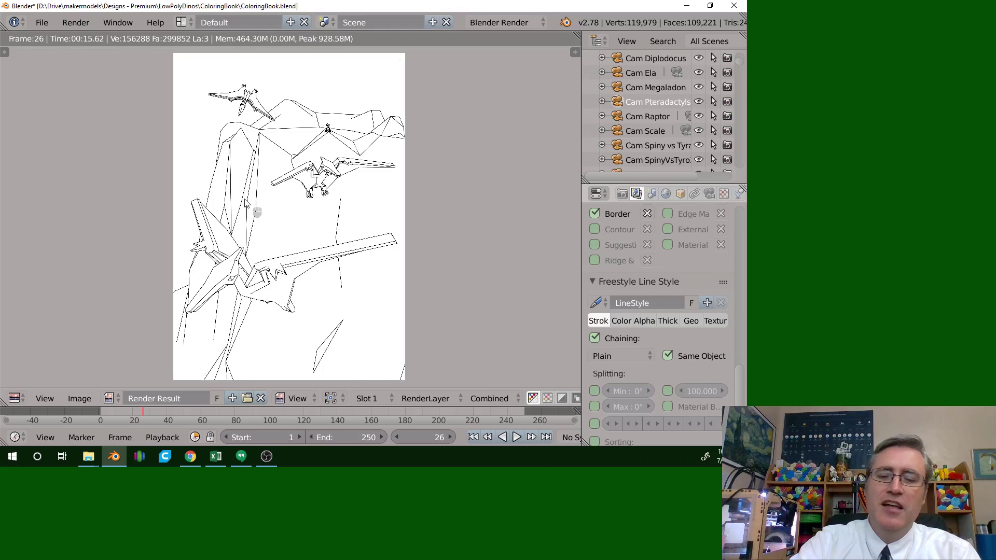
key("F11")
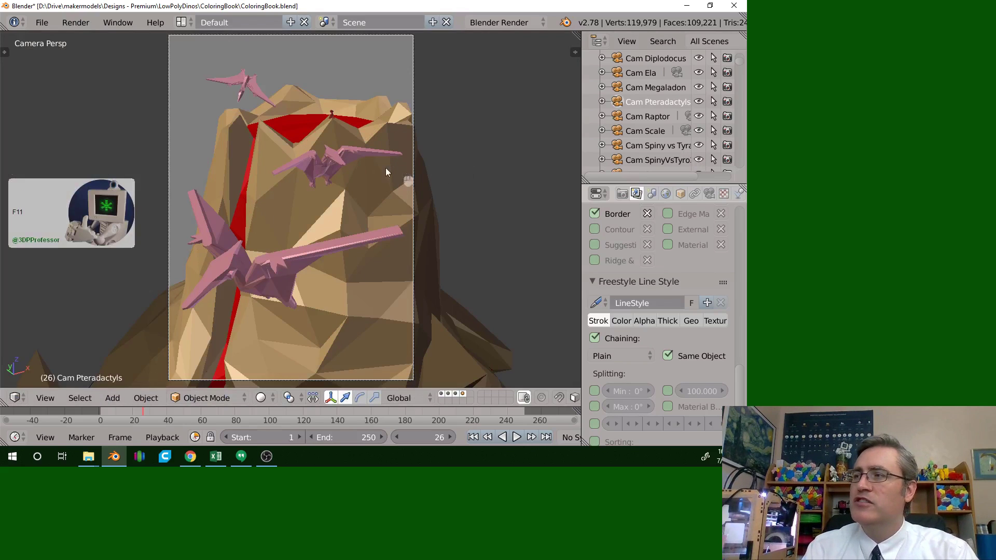
Zoom out to a top-down view of the island, its water and all cameras.
scroll(367, 175, "down", 2)
middle_click_drag(385, 167, 348, 247)
scroll(319, 213, "down", 8)
key("KP_7")
scroll(321, 259, "up", 3)
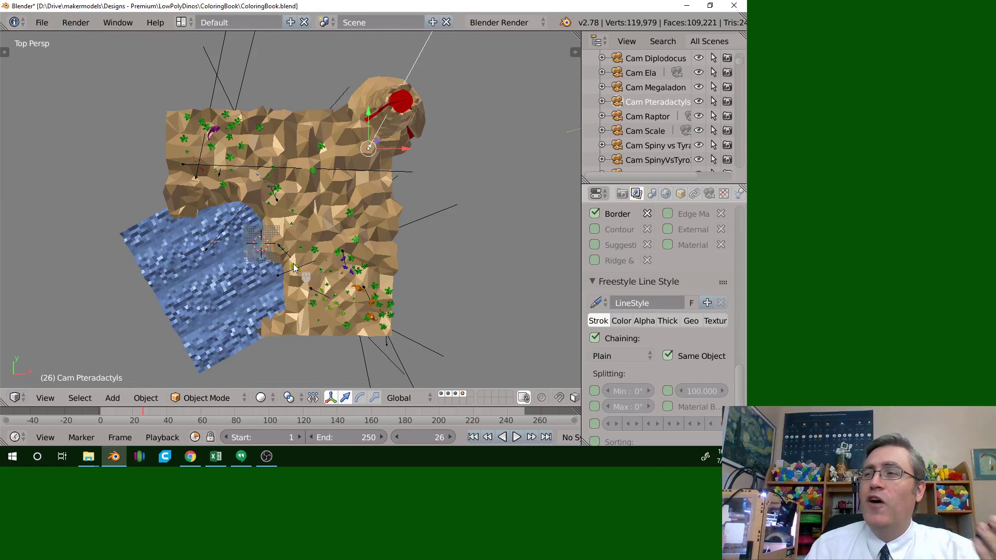